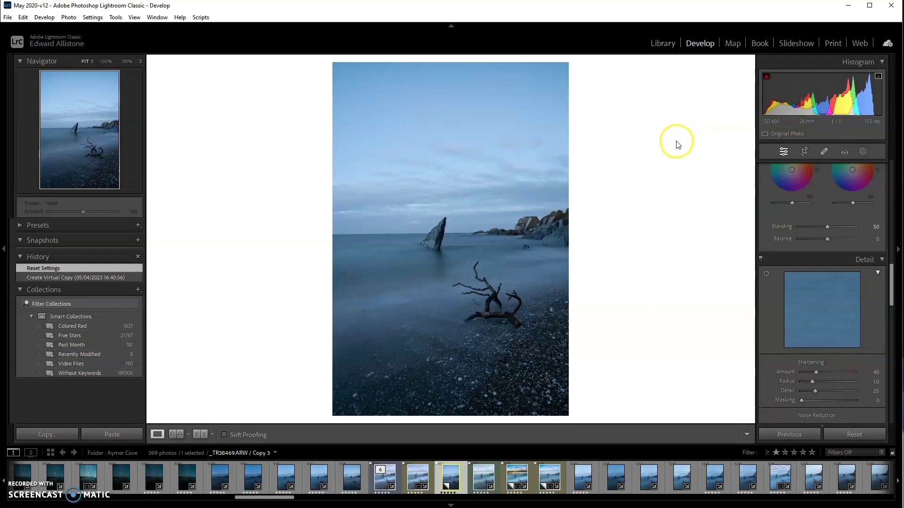
- Turn on the shadow clipping warning and inspect the driftwood at 100% zoom
{"action": "left_click", "coordinate": [766, 76]}
{"action": "left_click_drag", "start_coordinate": [492, 305], "coordinate": [448, 381]}
{"action": "left_click_drag", "start_coordinate": [538, 302], "coordinate": [456, 125]}
{"action": "left_click_drag", "start_coordinate": [471, 252], "coordinate": [471, 222]}
- Return to the Fit view and raise Exposure to +1.00
{"action": "left_click", "coordinate": [471, 222]}
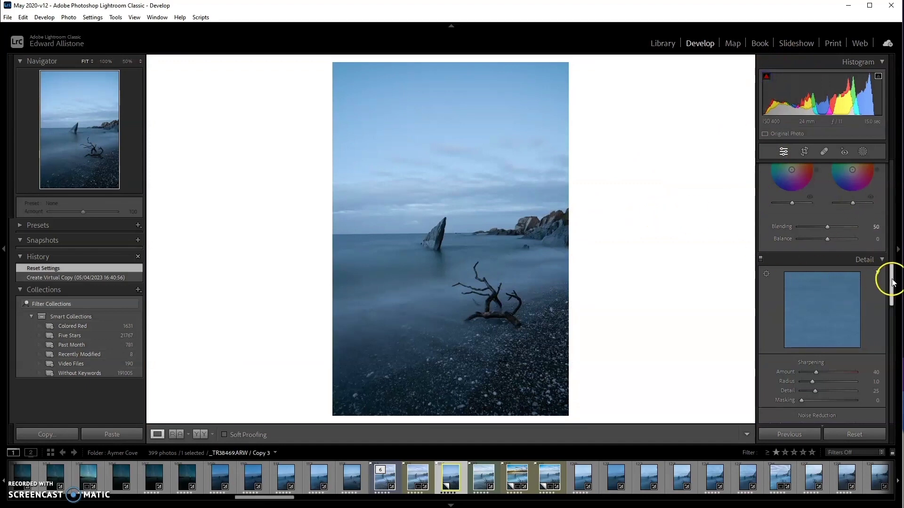
{"action": "left_click_drag", "start_coordinate": [893, 282], "coordinate": [883, 178]}
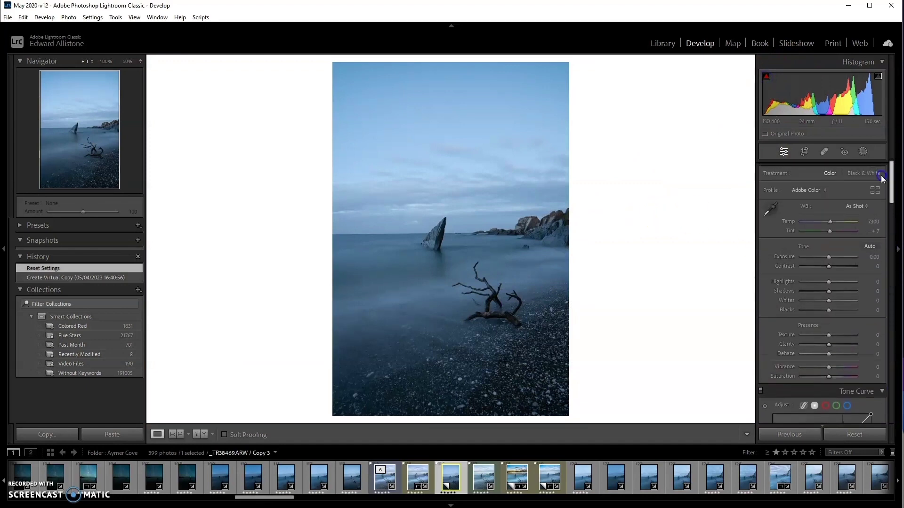
{"action": "left_click_drag", "start_coordinate": [828, 257], "coordinate": [834, 258]}
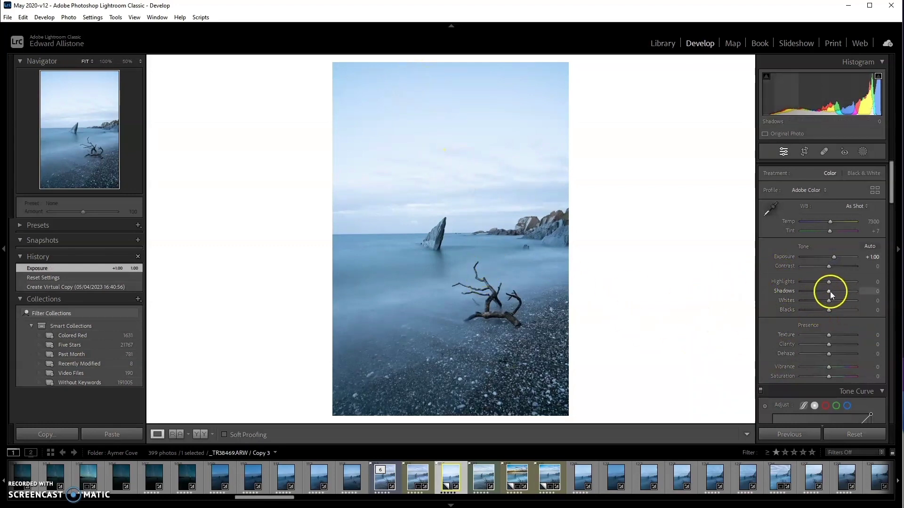
- Raise Shadows to +51 to lift the dark beach and driftwood
{"action": "left_click_drag", "start_coordinate": [828, 292], "coordinate": [841, 293]}
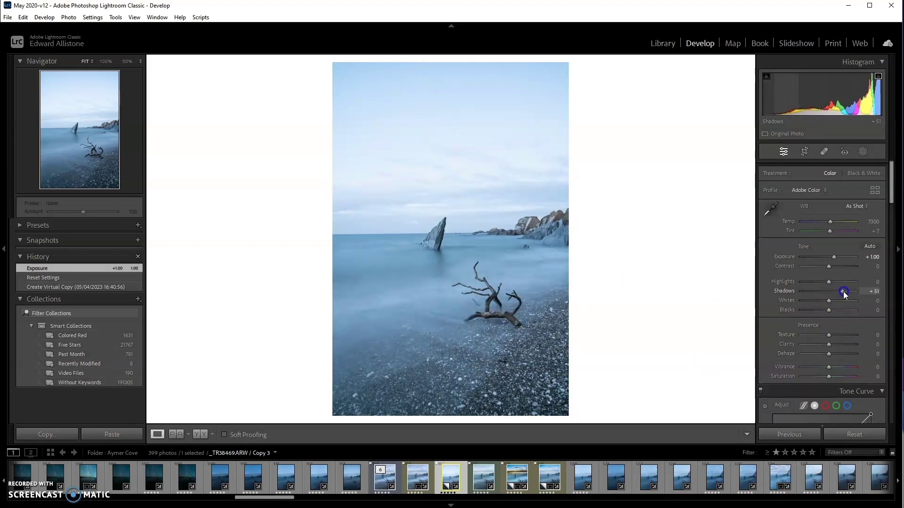
{"action": "left_click_drag", "start_coordinate": [843, 293], "coordinate": [843, 292]}
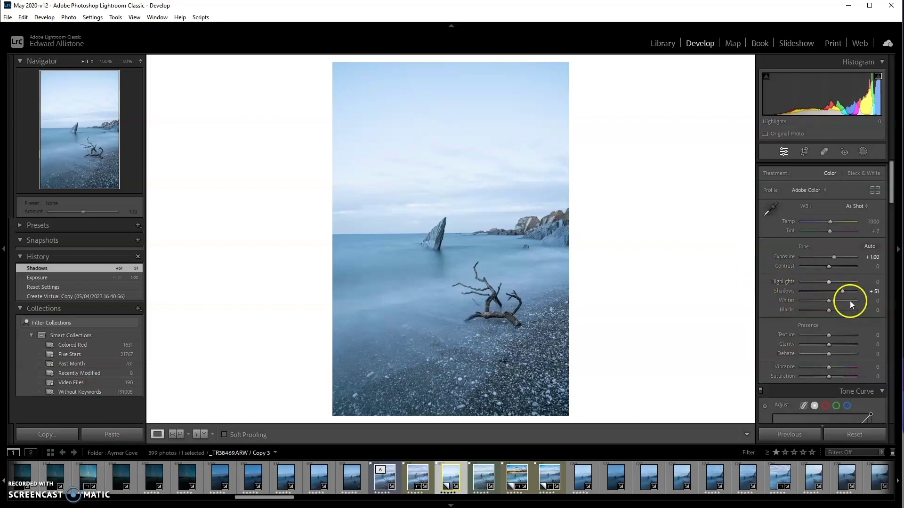
- Push the sea stack photo's Dehaze slider up to +100
{"action": "left_click_drag", "start_coordinate": [829, 354], "coordinate": [886, 350]}
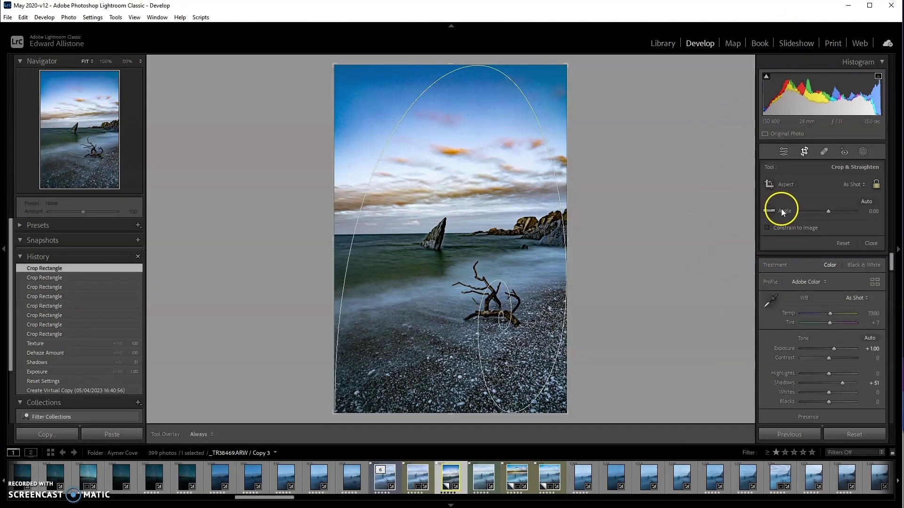
- Set the crop aspect to 4 x 5 and move the photo up in the frame
{"action": "left_click", "coordinate": [855, 185]}
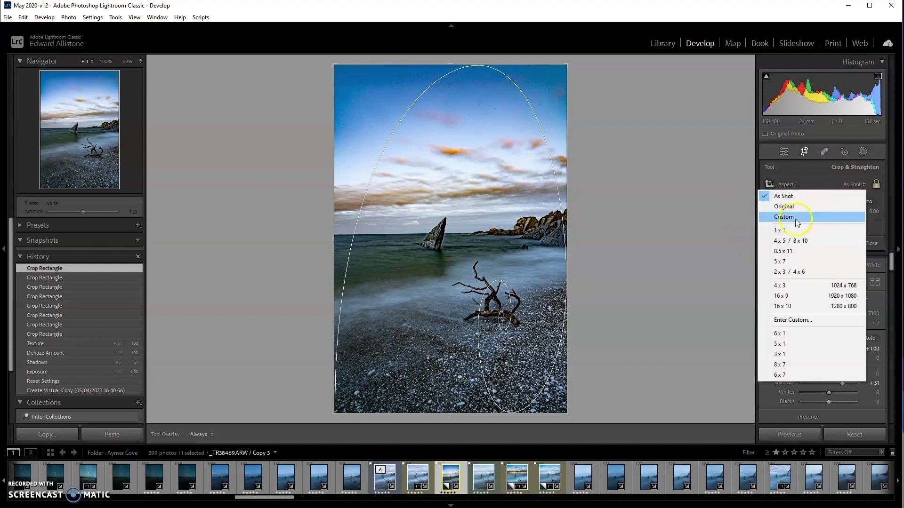
{"action": "left_click", "coordinate": [795, 238]}
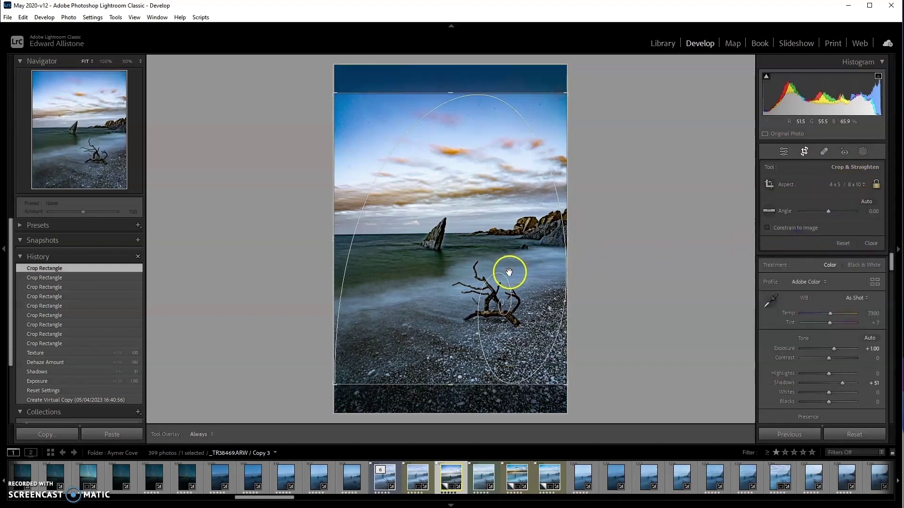
{"action": "mouse_move", "coordinate": [511, 268]}
{"action": "left_mouse_down"}
{"action": "mouse_move", "coordinate": [513, 253]}
{"action": "mouse_move", "coordinate": [512, 262]}
{"action": "left_mouse_up"}
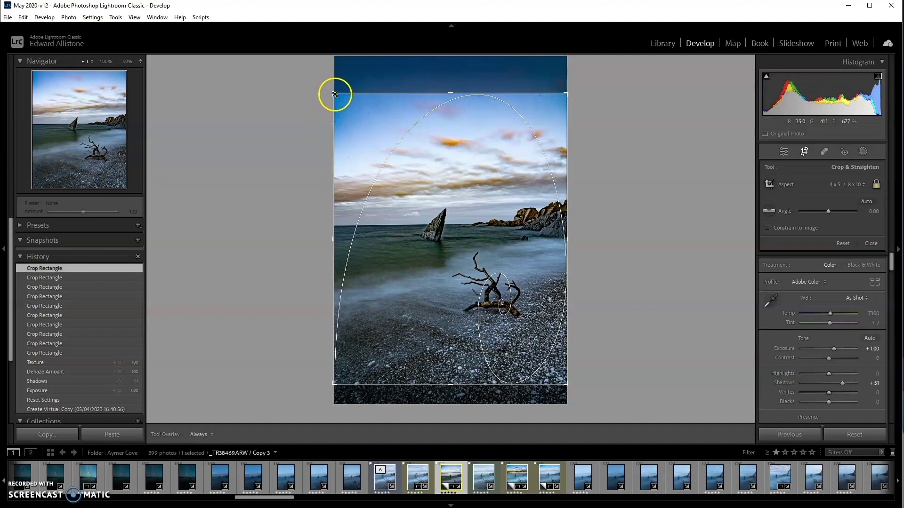
- Shrink the crop from the top-left corner, apply it, then tighten it further
{"action": "left_click_drag", "start_coordinate": [336, 94], "coordinate": [344, 102]}
{"action": "mouse_move", "coordinate": [495, 210]}
{"action": "left_mouse_down"}
{"action": "mouse_move", "coordinate": [495, 225]}
{"action": "mouse_move", "coordinate": [485, 221]}
{"action": "left_mouse_up"}
{"action": "key", "text": "Return"}
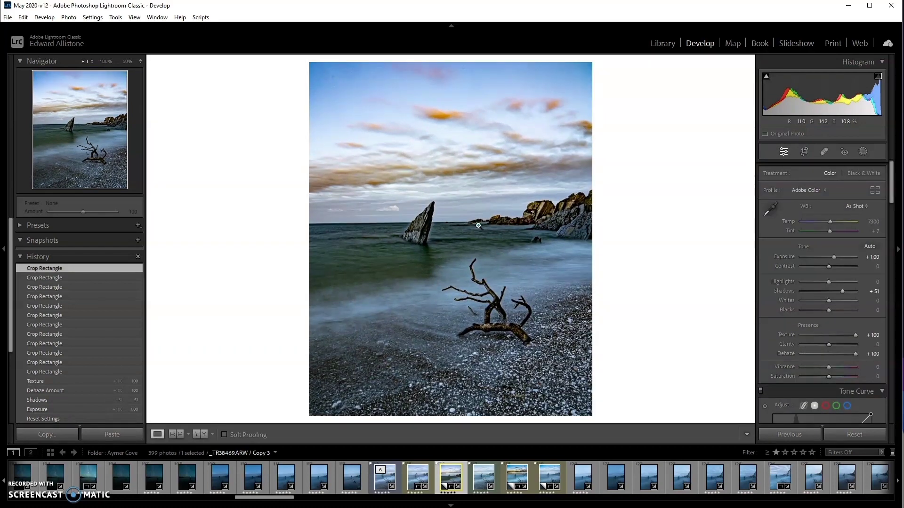
{"action": "left_click", "coordinate": [804, 151]}
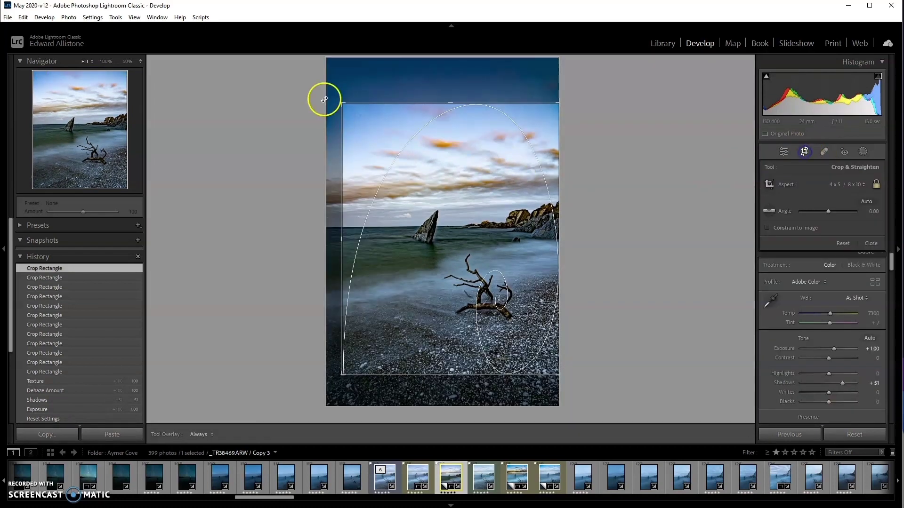
{"action": "mouse_move", "coordinate": [348, 108]}
{"action": "left_mouse_down"}
{"action": "mouse_move", "coordinate": [343, 101]}
{"action": "mouse_move", "coordinate": [350, 112]}
{"action": "left_mouse_up"}
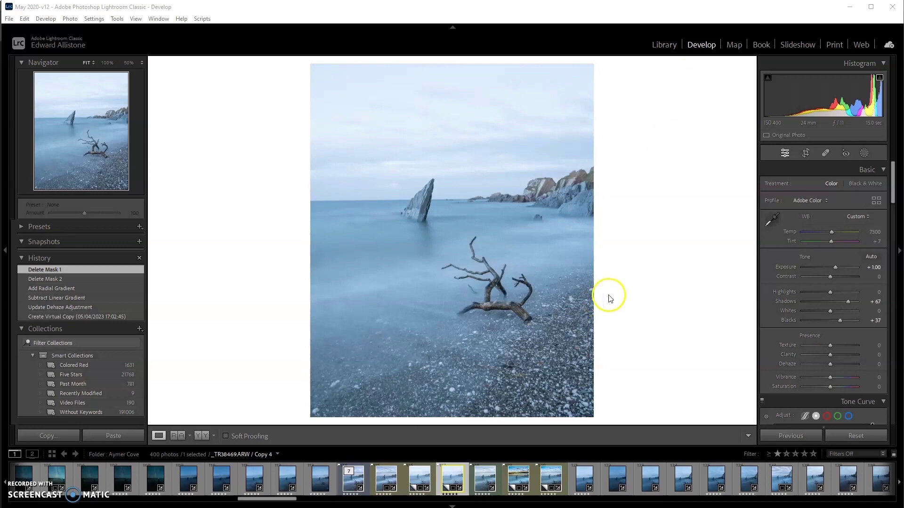
- Darken a mask's exposure and contrast and brush the driftwood out of it
{"action": "left_click", "coordinate": [864, 153]}
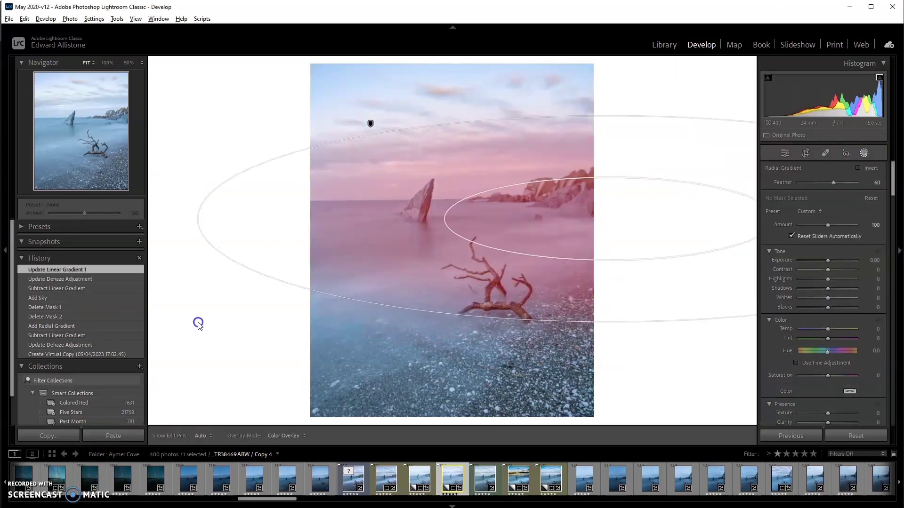
{"action": "left_click", "coordinate": [749, 126]}
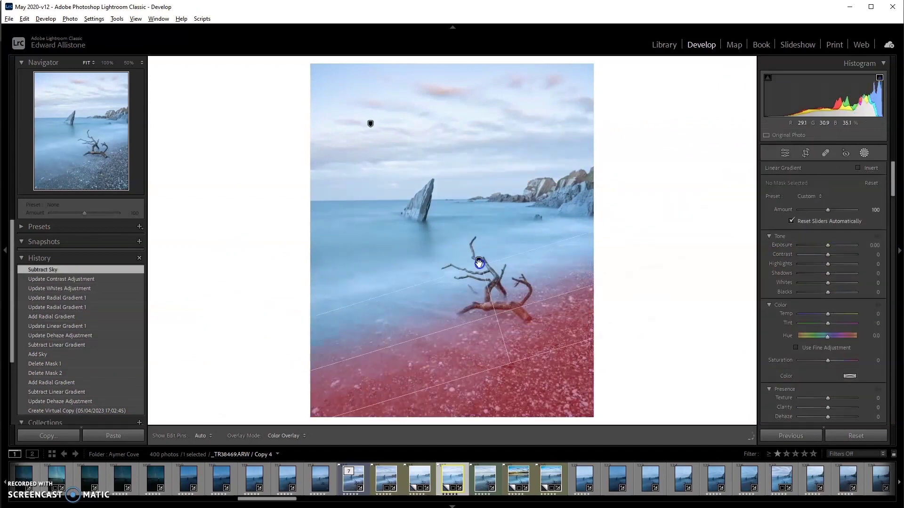
{"action": "mouse_move", "coordinate": [827, 255]}
{"action": "left_mouse_down"}
{"action": "mouse_move", "coordinate": [798, 255]}
{"action": "mouse_move", "coordinate": [823, 246]}
{"action": "left_mouse_up"}
{"action": "left_click", "coordinate": [749, 126]}
{"action": "left_click", "coordinate": [750, 222]}
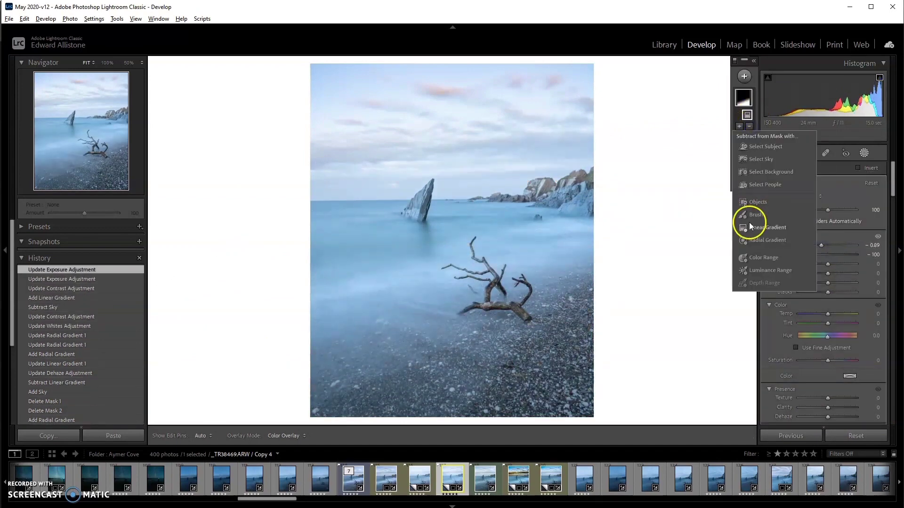
{"action": "mouse_move", "coordinate": [497, 303]}
{"action": "left_mouse_down"}
{"action": "mouse_move", "coordinate": [519, 303]}
{"action": "mouse_move", "coordinate": [456, 262]}
{"action": "left_mouse_up"}
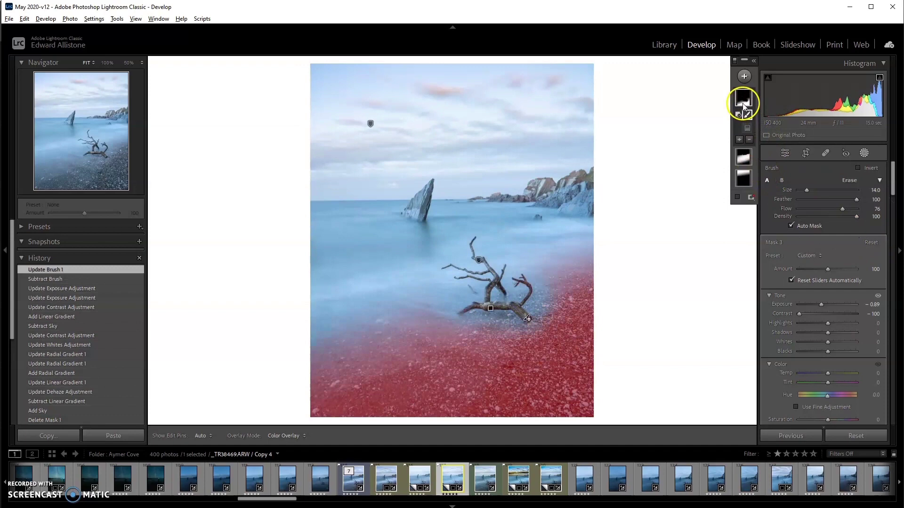
{"action": "left_click", "coordinate": [459, 303]}
- Re-crop the photo around the driftwood
{"action": "left_click", "coordinate": [776, 156]}
{"action": "key", "text": "r"}
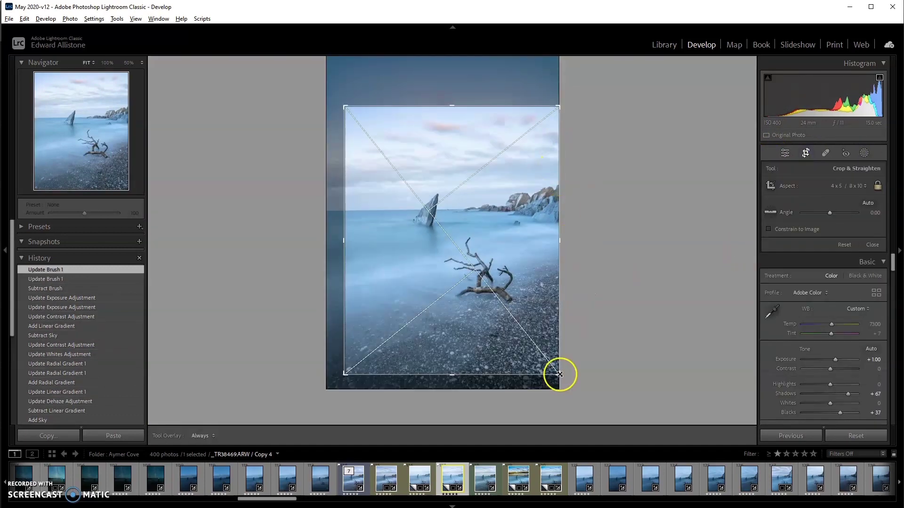
{"action": "left_click_drag", "start_coordinate": [559, 373], "coordinate": [564, 379]}
{"action": "key", "text": "r"}
- Add a radial gradient mask over the driftwood
{"action": "left_click", "coordinate": [864, 153]}
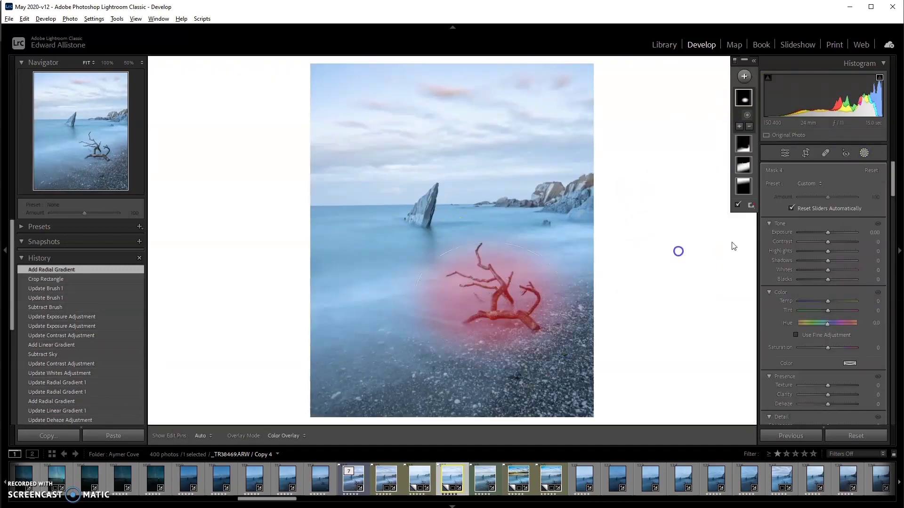
{"action": "left_click", "coordinate": [443, 264]}
{"action": "left_click", "coordinate": [863, 153]}
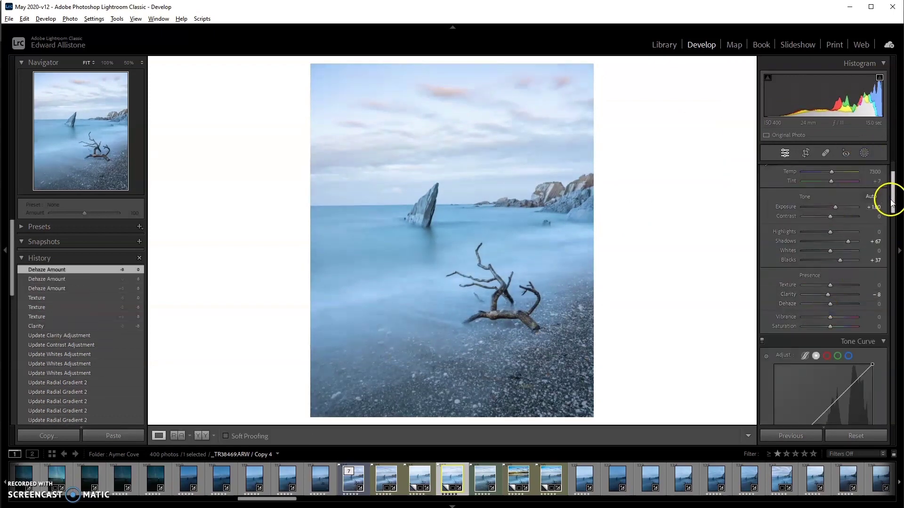
- On the other virtual copy, try light gray and darker surrounds before restoring white
{"action": "left_click", "coordinate": [434, 479]}
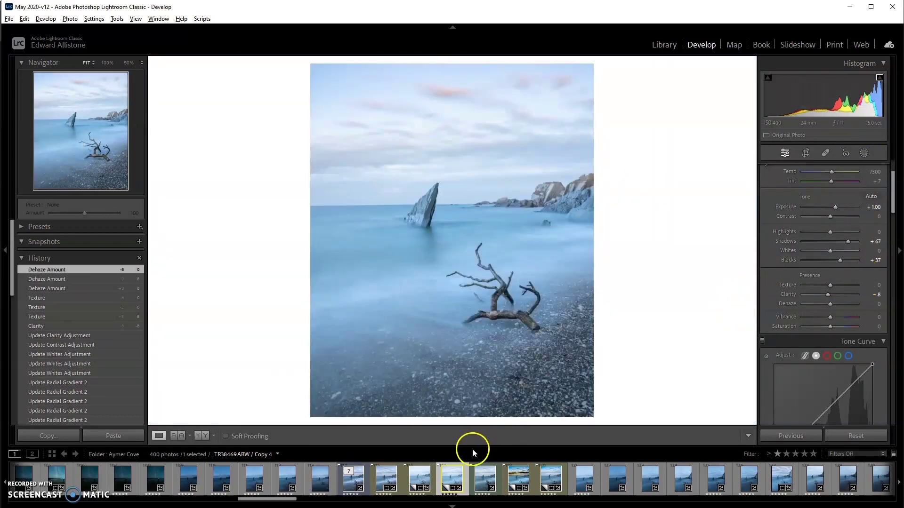
{"action": "right_click", "coordinate": [646, 144]}
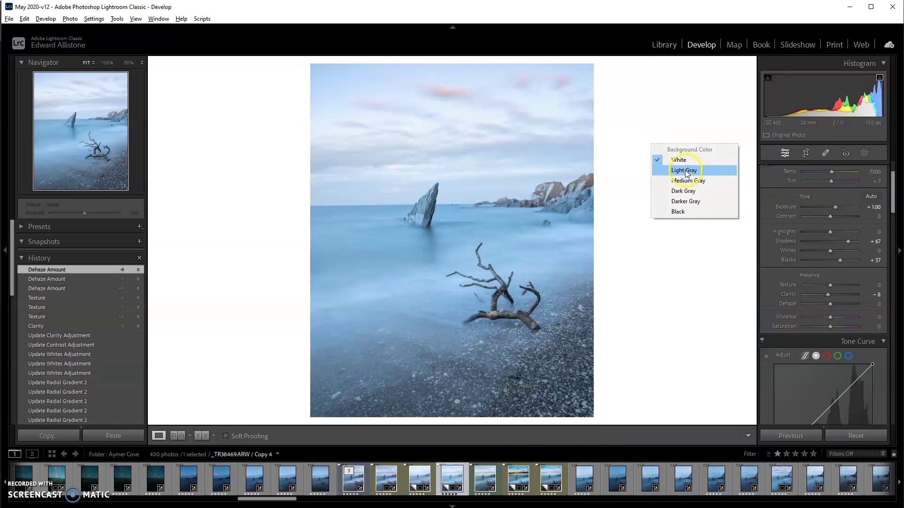
{"action": "left_click", "coordinate": [664, 170]}
{"action": "right_click", "coordinate": [657, 243]}
{"action": "left_click", "coordinate": [677, 303]}
{"action": "right_click", "coordinate": [652, 226]}
{"action": "left_click", "coordinate": [673, 235]}
- Nudge vibrance and saturation, then draw a radial gradient over the sky
{"action": "mouse_move", "coordinate": [830, 317]}
{"action": "left_mouse_down"}
{"action": "mouse_move", "coordinate": [826, 326]}
{"action": "mouse_move", "coordinate": [834, 317]}
{"action": "left_mouse_up"}
{"action": "left_click_drag", "start_coordinate": [834, 316], "coordinate": [830, 317]}
{"action": "key", "text": "shift+m"}
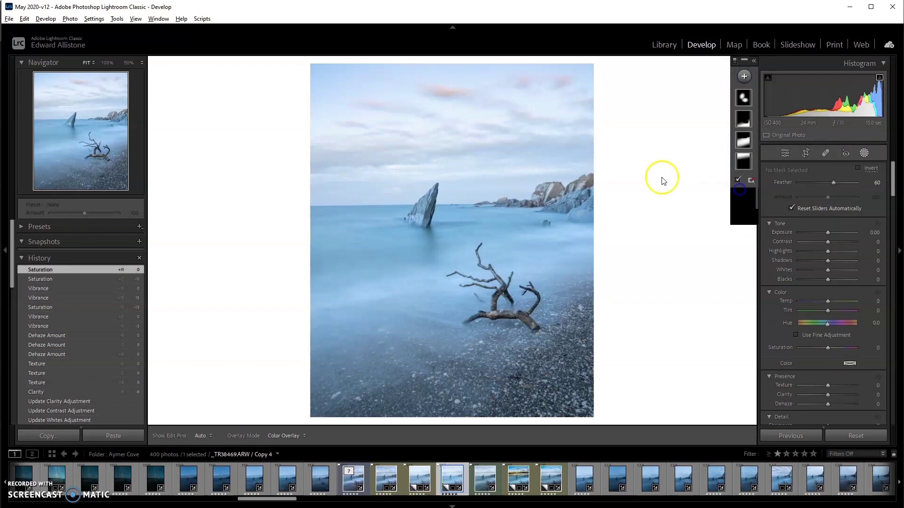
{"action": "left_click_drag", "start_coordinate": [449, 100], "coordinate": [566, 103]}
{"action": "right_click", "coordinate": [747, 115]}
{"action": "key", "text": "Escape"}
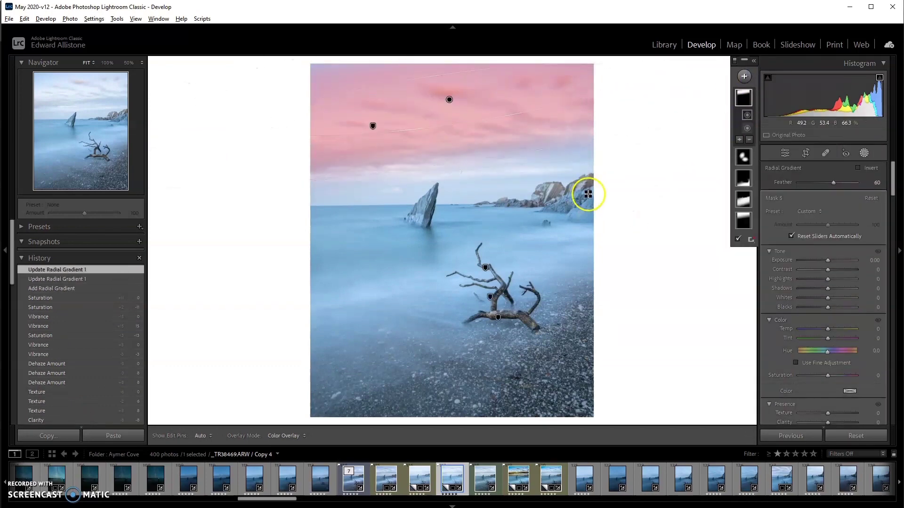
- Draw two more radial gradients, adjust mask saturation, invert it, and set Saturation to -4
{"action": "left_click_drag", "start_coordinate": [479, 200], "coordinate": [478, 202]}
{"action": "left_click_drag", "start_coordinate": [463, 308], "coordinate": [463, 308]}
{"action": "left_click_drag", "start_coordinate": [827, 375], "coordinate": [817, 349]}
{"action": "left_click", "coordinate": [857, 168]}
{"action": "key", "text": "shift+m"}
{"action": "left_click_drag", "start_coordinate": [830, 386], "coordinate": [828, 474]}
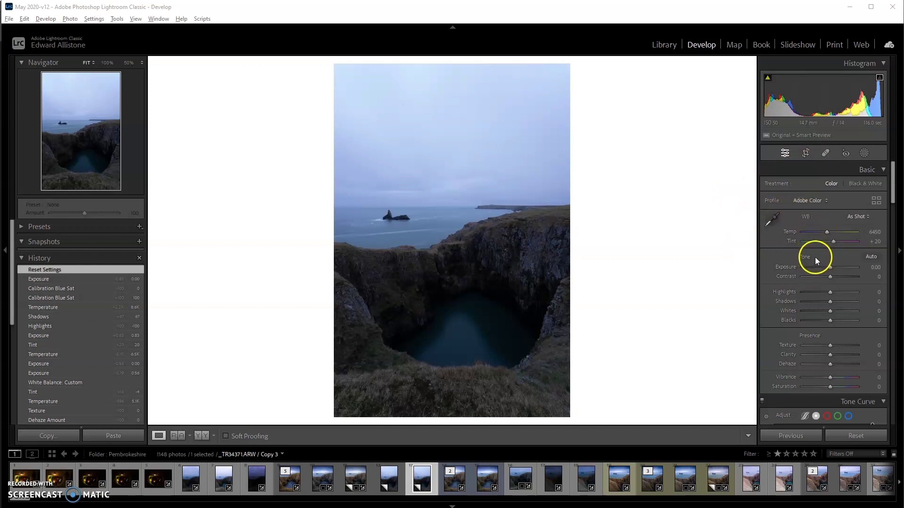
- Raise Shadows to +100, pull Highlights down, and zoom in to inspect the cliff top
{"action": "mouse_move", "coordinate": [830, 302]}
{"action": "left_mouse_down"}
{"action": "mouse_move", "coordinate": [866, 299]}
{"action": "mouse_move", "coordinate": [821, 293]}
{"action": "left_mouse_up"}
{"action": "left_click", "coordinate": [830, 292]}
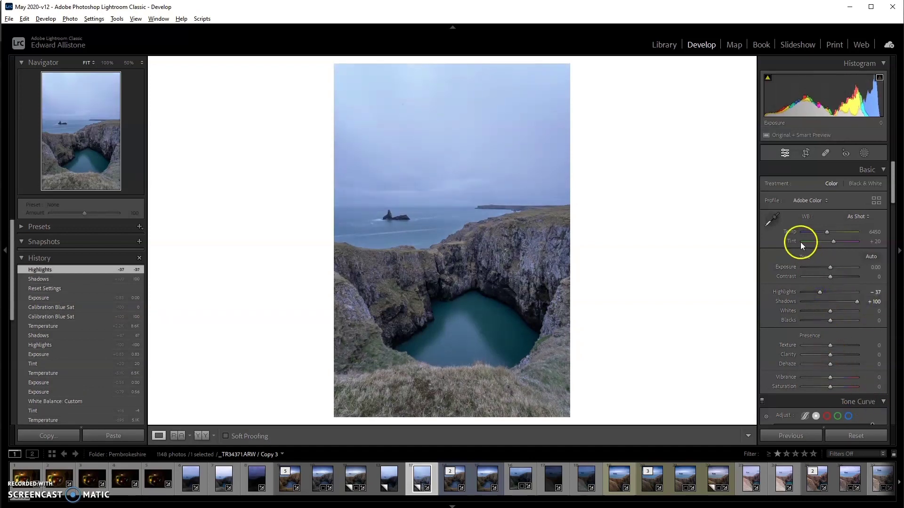
{"action": "left_click", "coordinate": [375, 246]}
{"action": "left_click", "coordinate": [434, 269]}
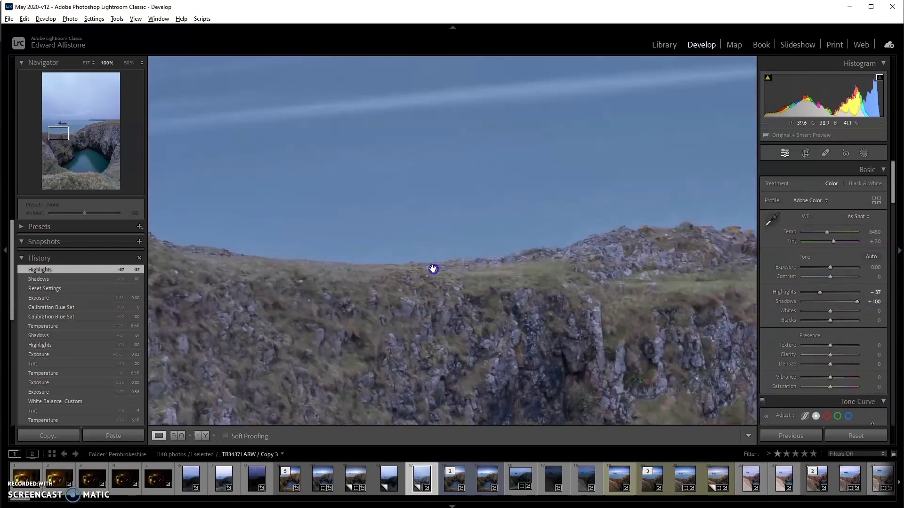
- Reset Highlights to 0, ease Shadows back to +60, and bring up the new-mask options
{"action": "double_click", "coordinate": [819, 292]}
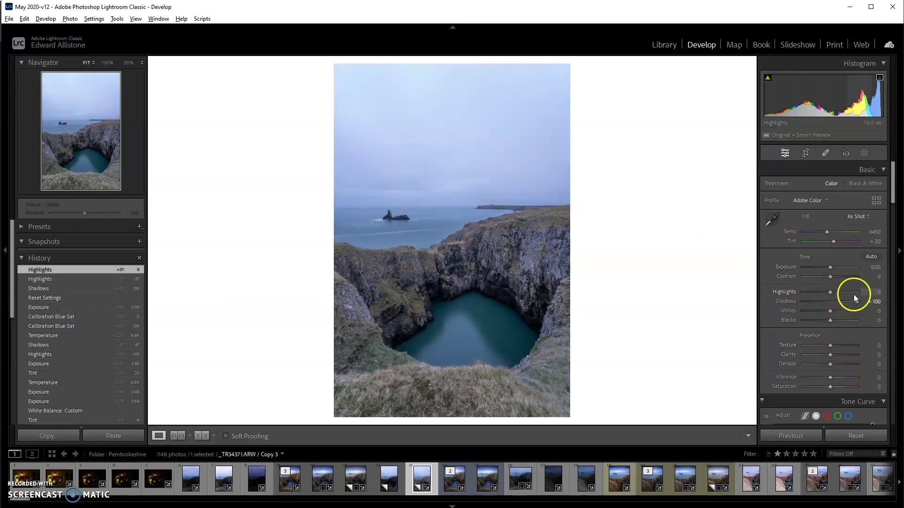
{"action": "left_click_drag", "start_coordinate": [858, 306], "coordinate": [847, 305]}
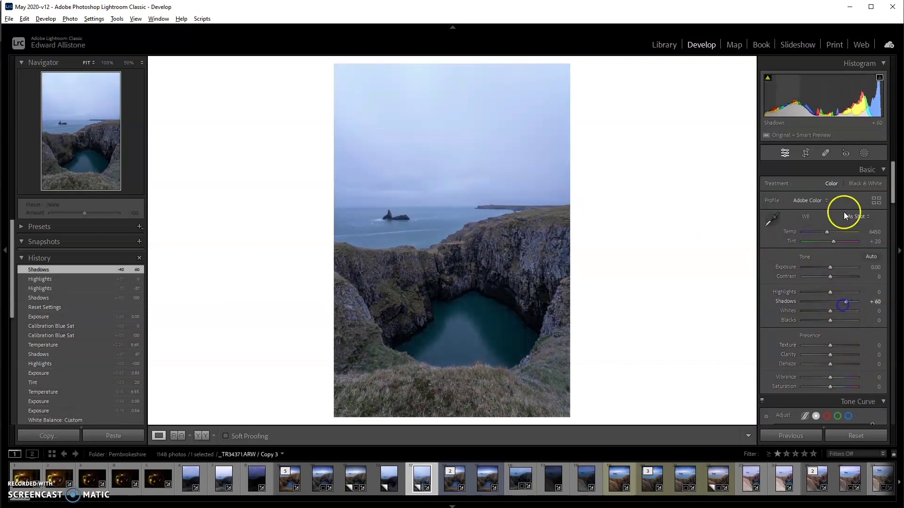
{"action": "left_click", "coordinate": [863, 153]}
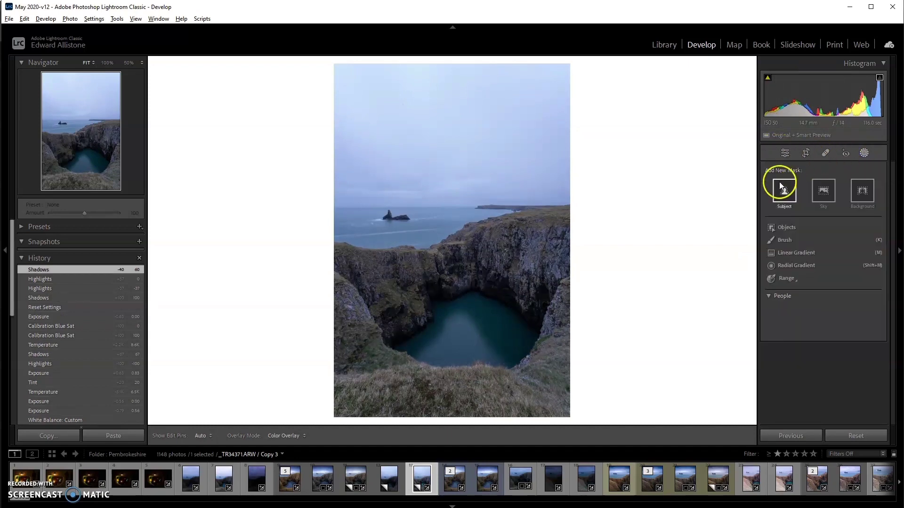
- Add a sky-to-cliff linear gradient with Exposure -0.69 and Shadows 92, then set global Exposure +0.48
{"action": "left_click", "coordinate": [773, 255]}
{"action": "left_click_drag", "start_coordinate": [463, 168], "coordinate": [473, 234]}
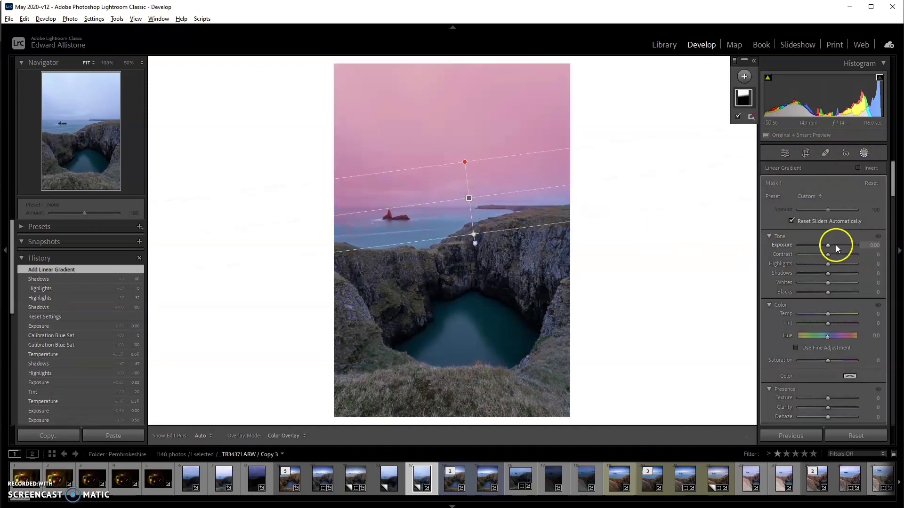
{"action": "left_click_drag", "start_coordinate": [835, 244], "coordinate": [822, 246]}
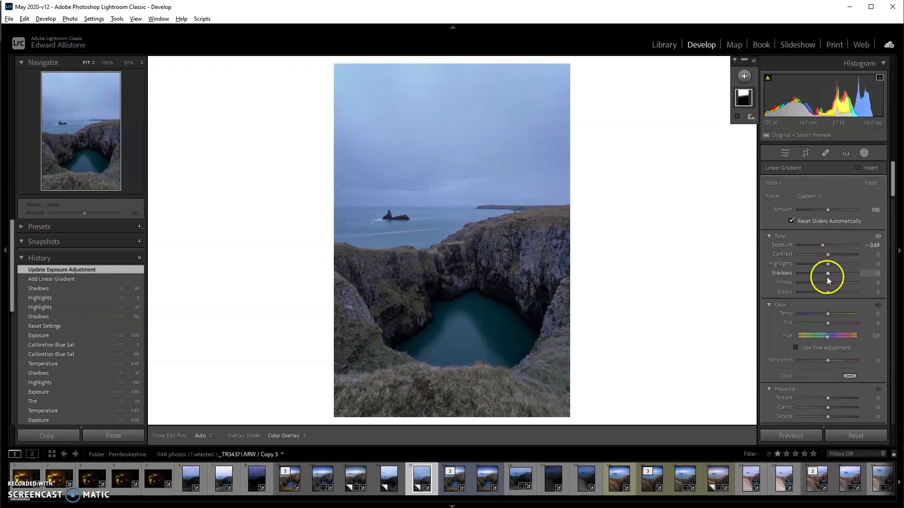
{"action": "left_click_drag", "start_coordinate": [827, 278], "coordinate": [854, 269]}
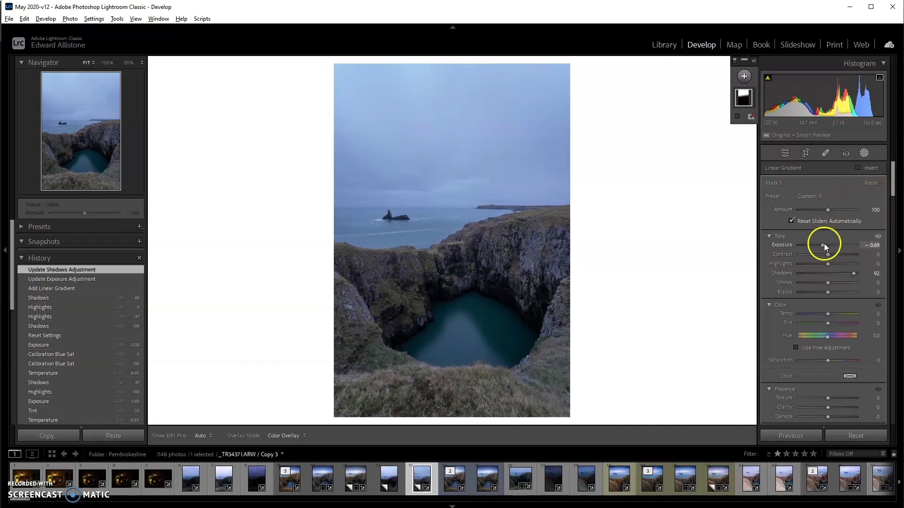
{"action": "left_click", "coordinate": [865, 154]}
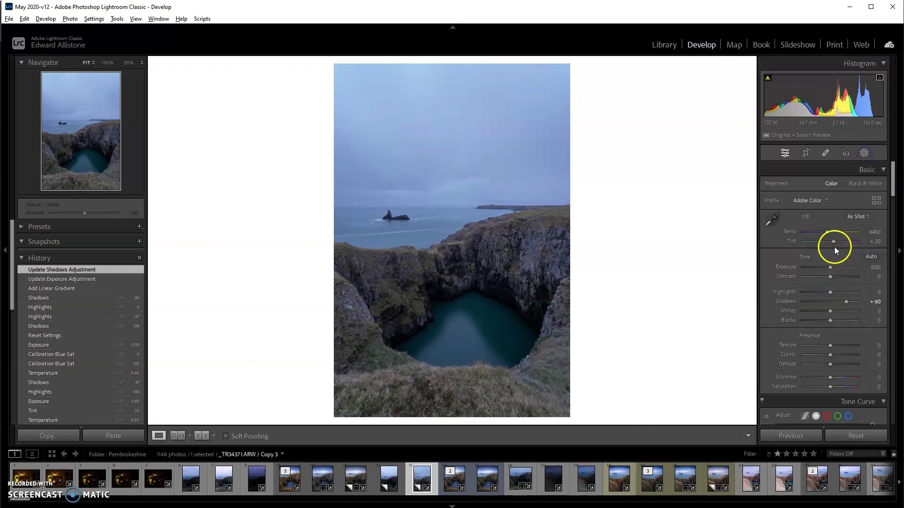
{"action": "left_click_drag", "start_coordinate": [829, 267], "coordinate": [833, 268]}
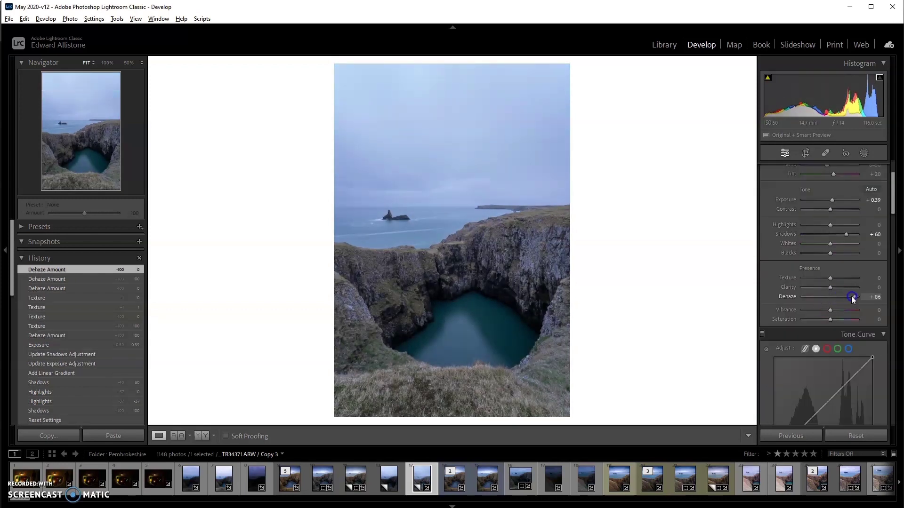
- Set Dehaze to +100 and check the purple sky and headland at 1:1 zoom
{"action": "left_click_drag", "start_coordinate": [829, 297], "coordinate": [877, 297]}
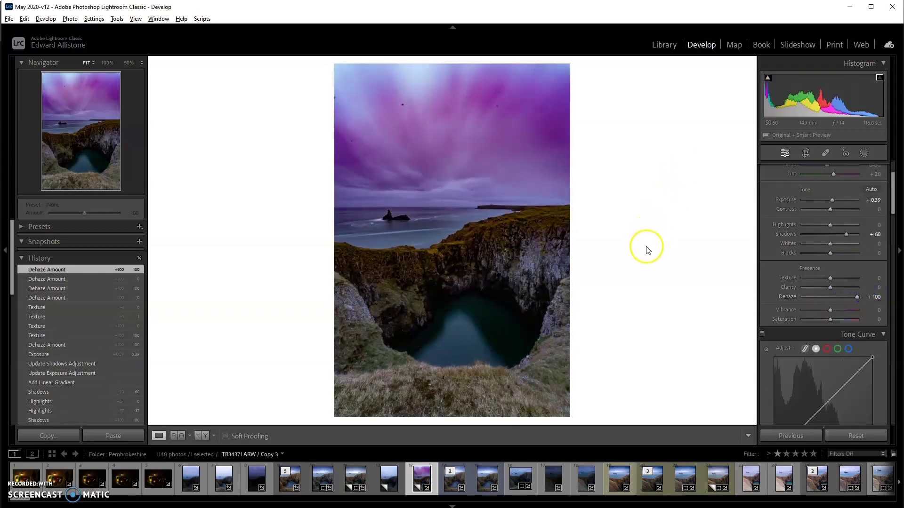
{"action": "left_click", "coordinate": [410, 111]}
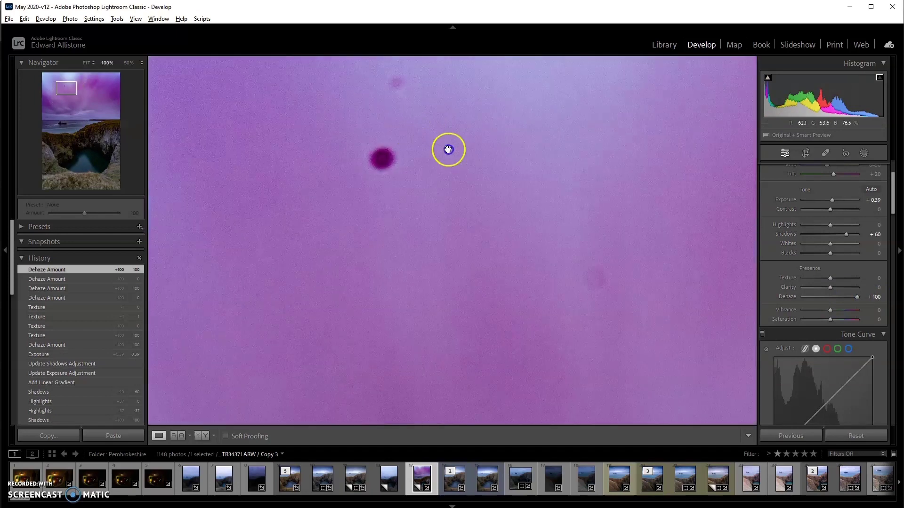
{"action": "left_click", "coordinate": [494, 207]}
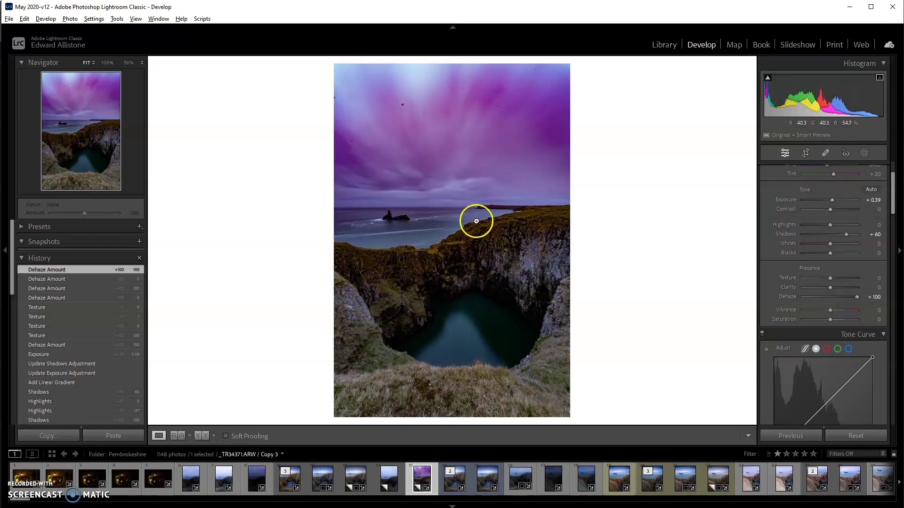
{"action": "left_click", "coordinate": [503, 212]}
{"action": "left_click", "coordinate": [556, 240]}
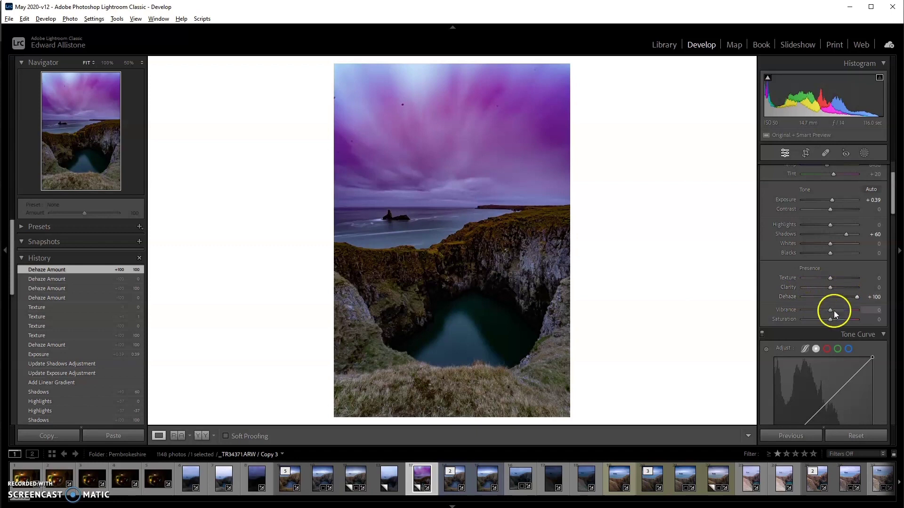
- Reset Dehaze to 0 so the sky returns to pale blue-grey
{"action": "double_click", "coordinate": [791, 296]}
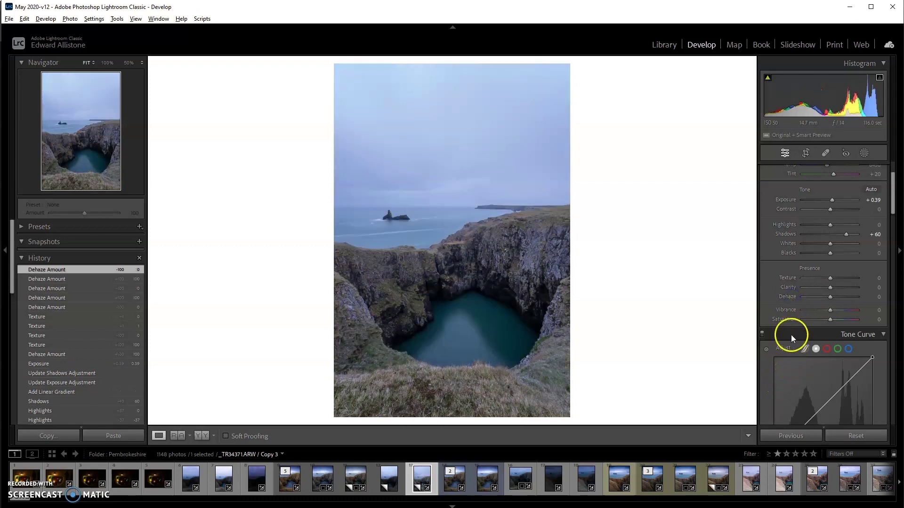